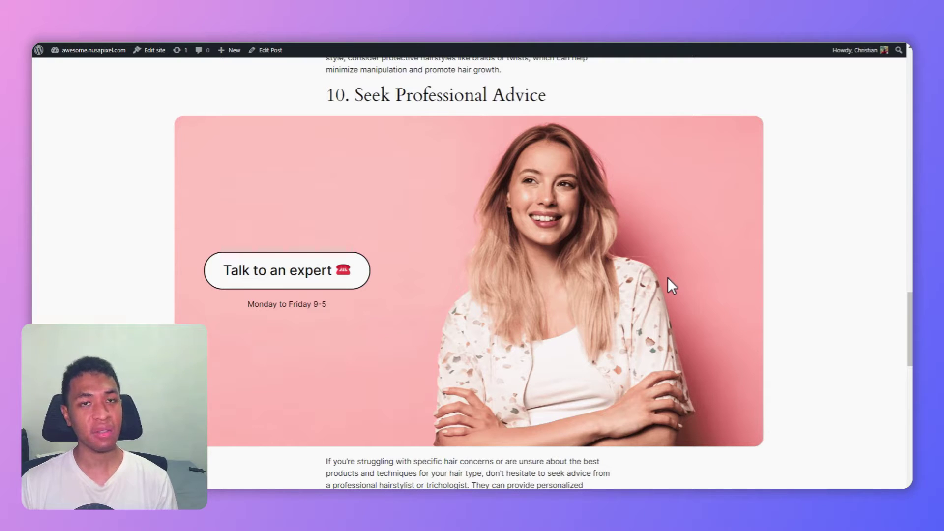
Scroll through the live post to review the pink cover in the '10. Seek Professional Advice' section
scroll(762, 194, down, 1)
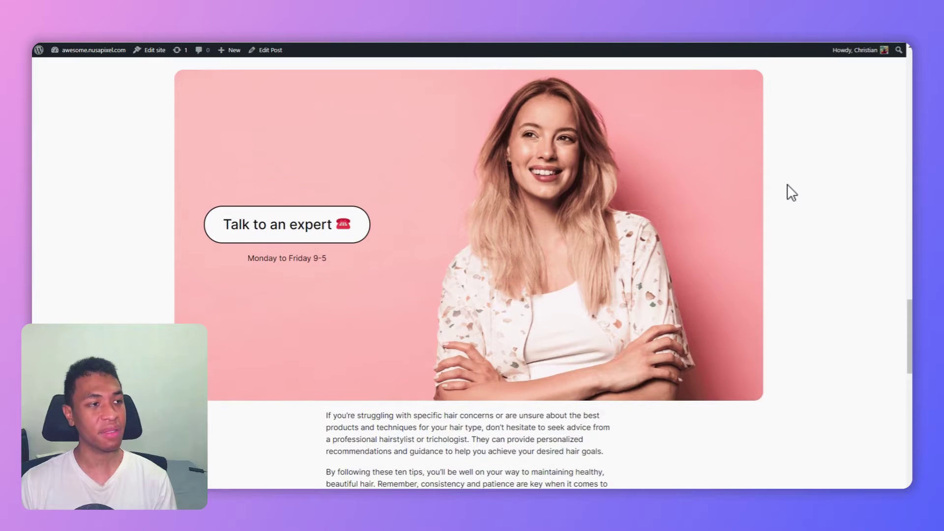
scroll(791, 192, up, 1)
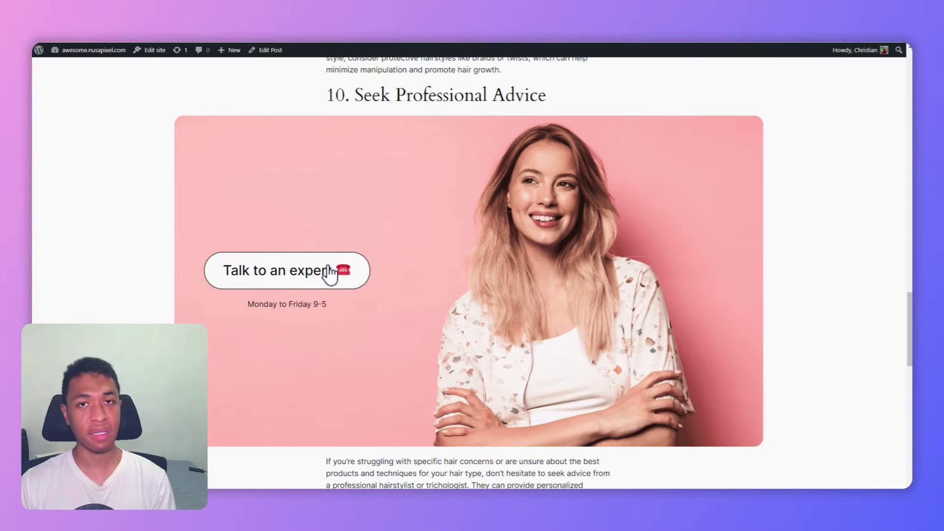
scroll(392, 268, down, 1)
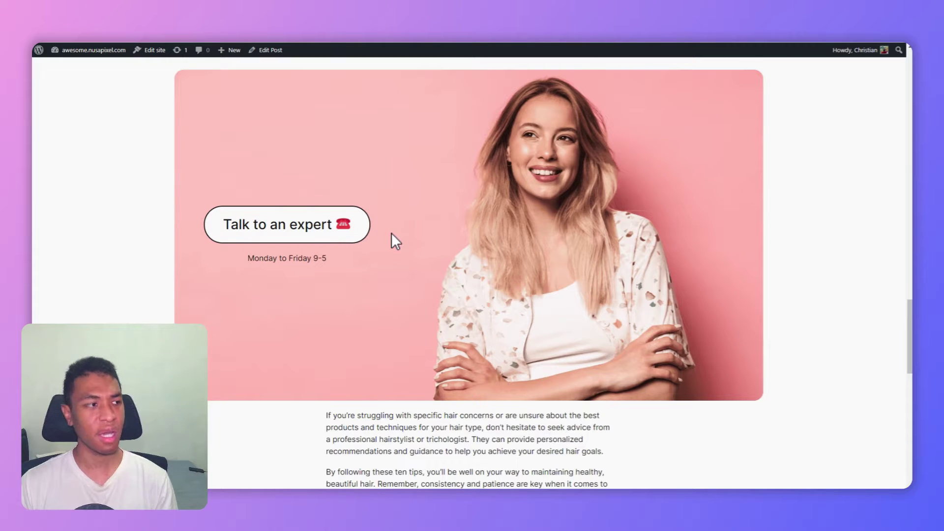
scroll(392, 232, up, 2)
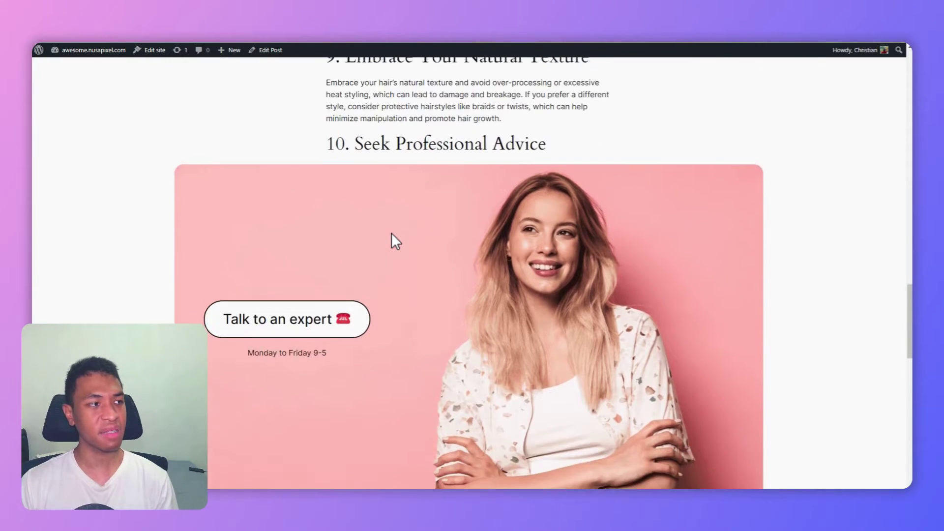
scroll(392, 232, down, 1)
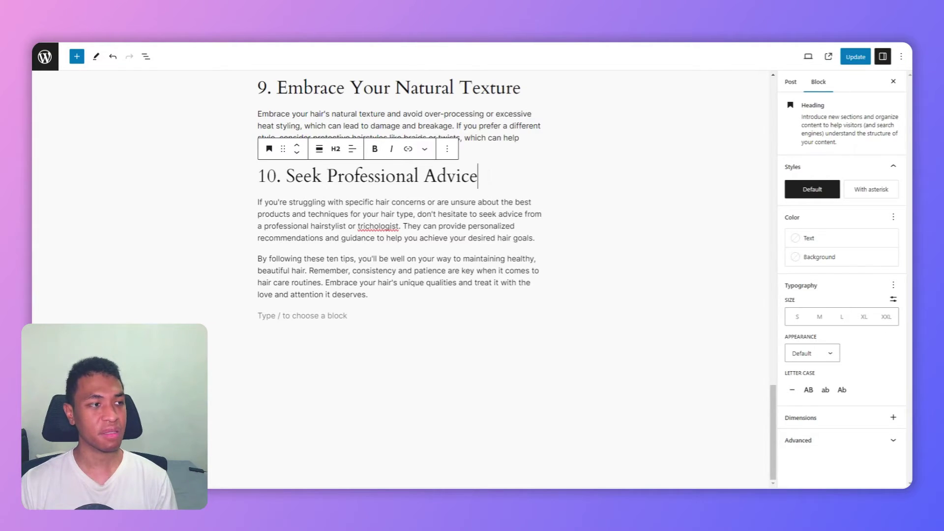
Insert an empty Image block below the '10. Seek Professional Advice' heading via /image
key(Return)
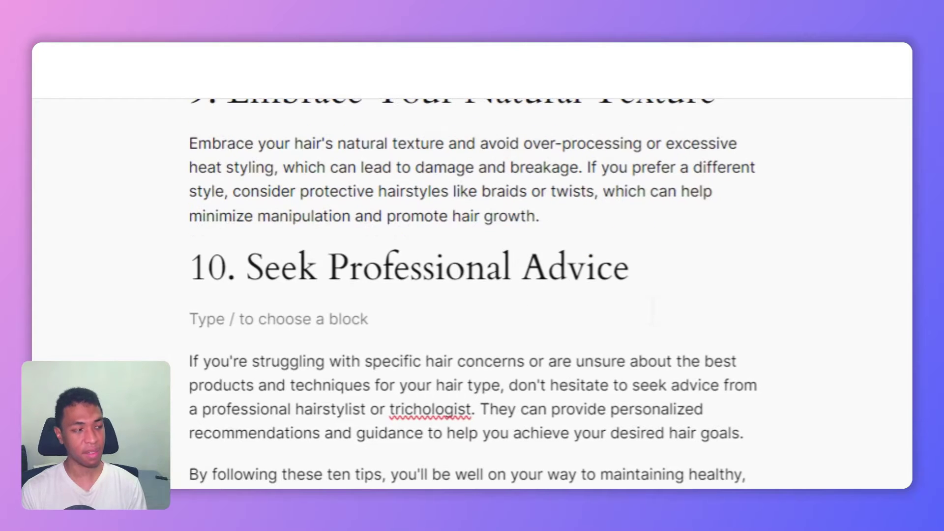
text(/)
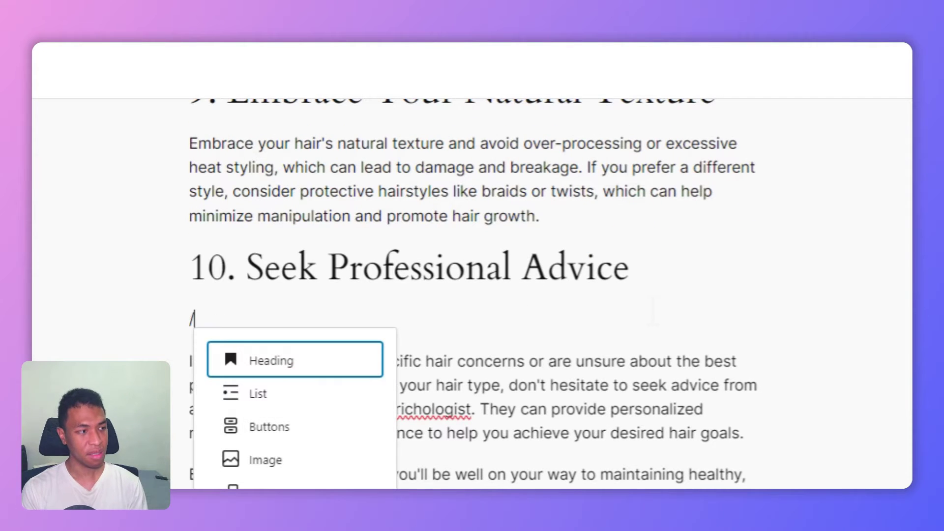
text(image)
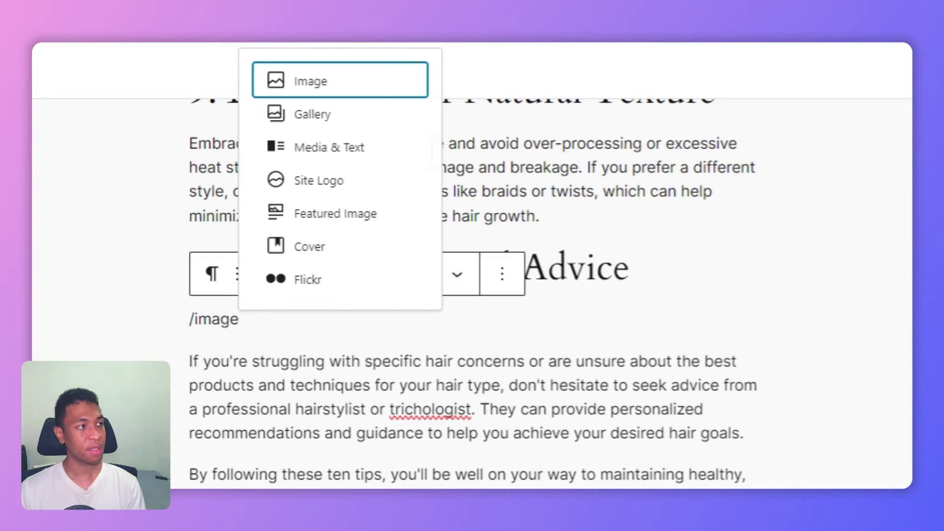
click(313, 79)
scroll(364, 123, down, 5)
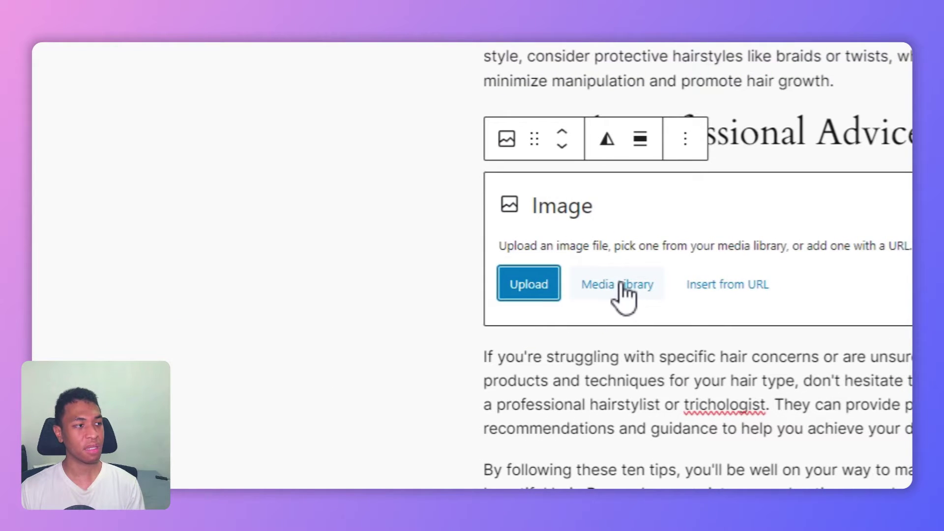
Fill the Image block with the pink-background woman photo from the Media Library
click(621, 290)
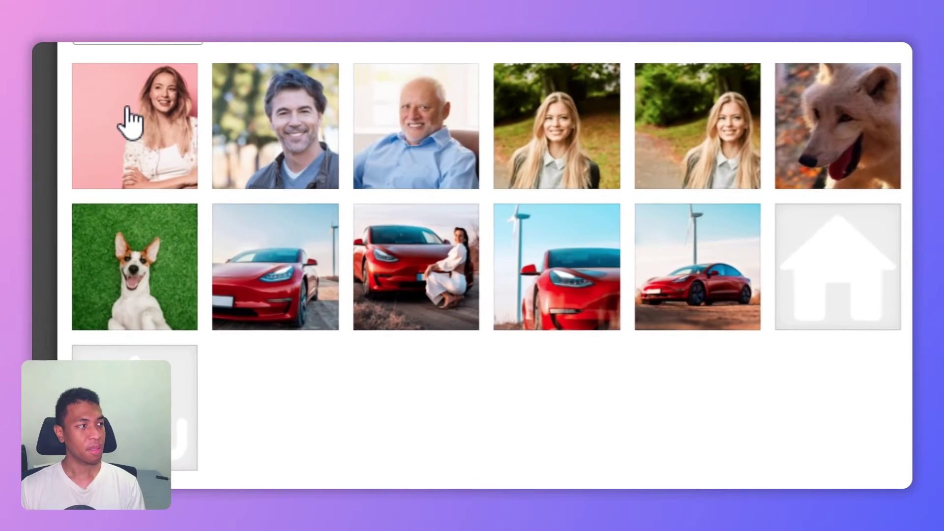
click(98, 142)
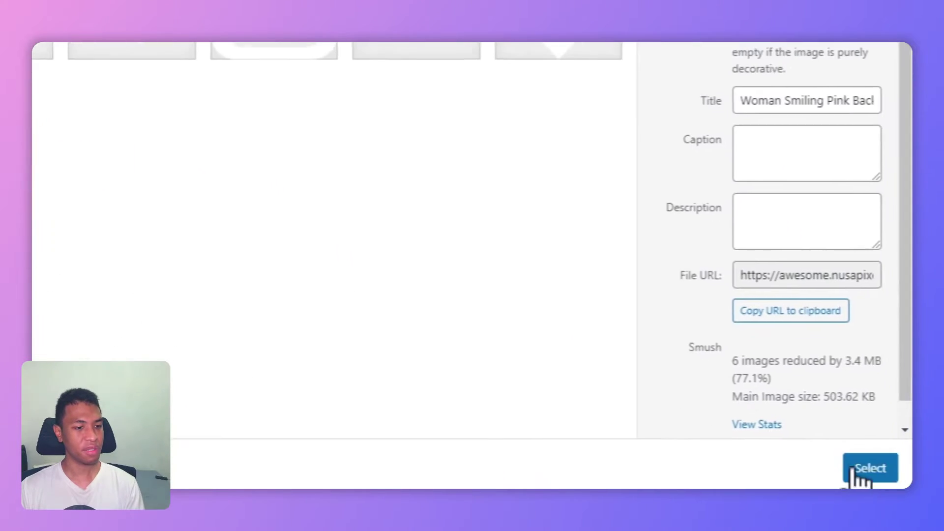
click(875, 470)
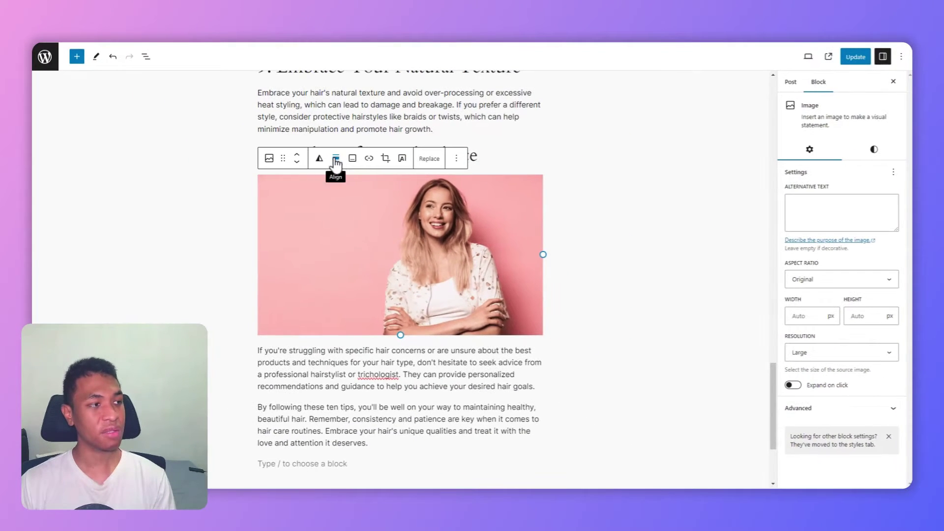
Set the image alignment to Wide width
click(336, 157)
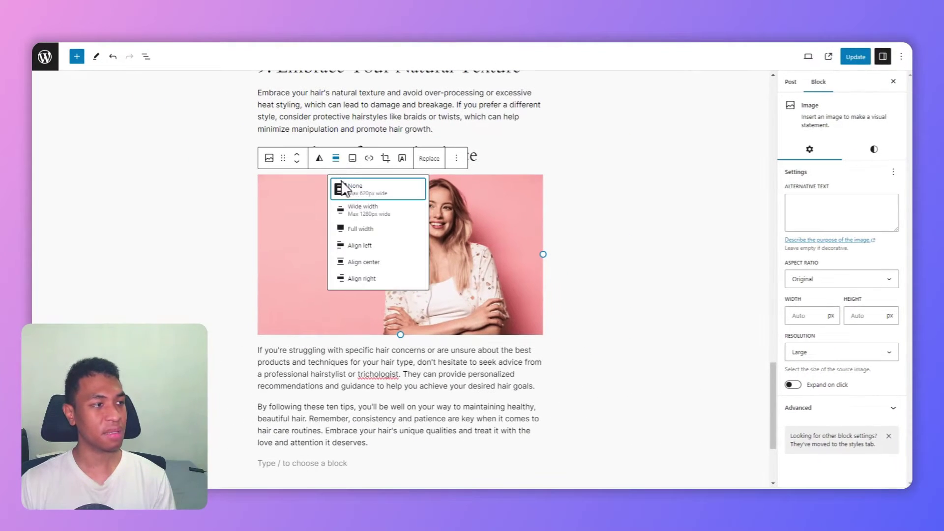
click(369, 210)
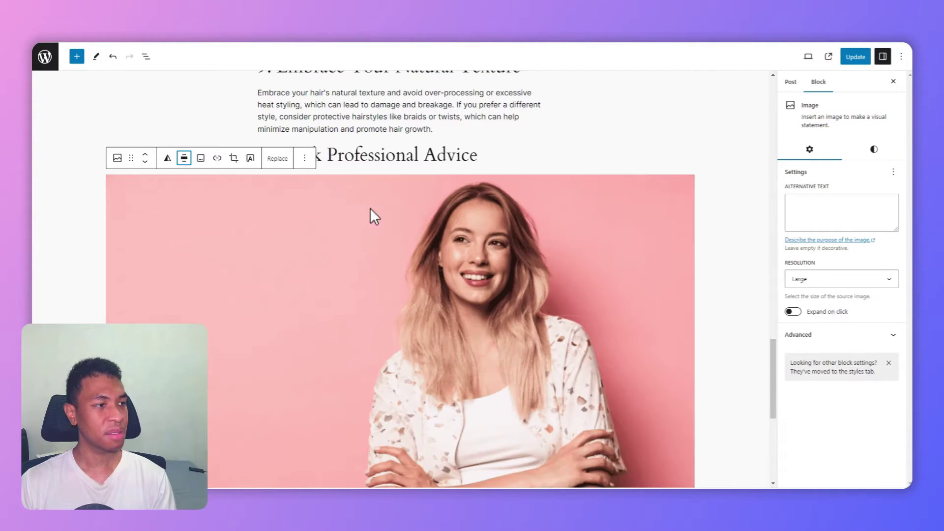
scroll(374, 231, down, 2)
scroll(376, 231, up, 1)
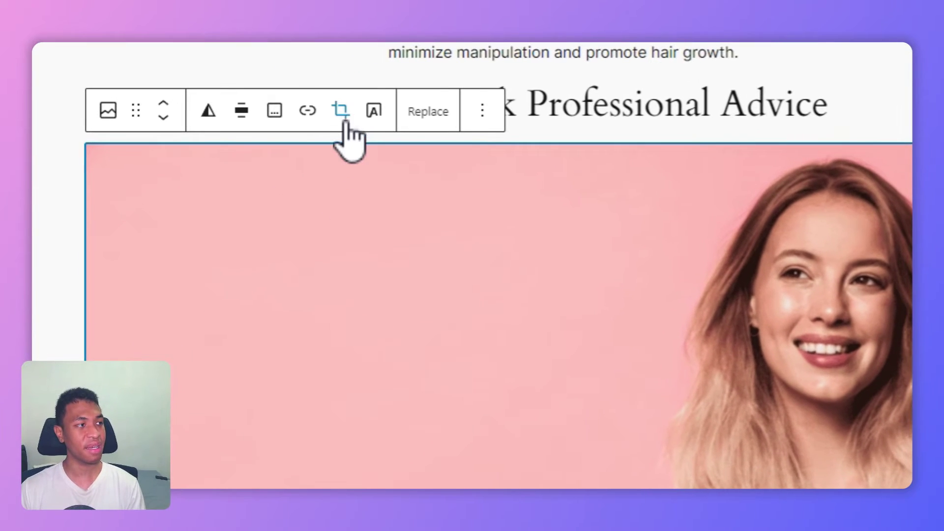
Convert the image into a cover and add a Buttons block labelled 'Contact an expert' inside it
click(374, 112)
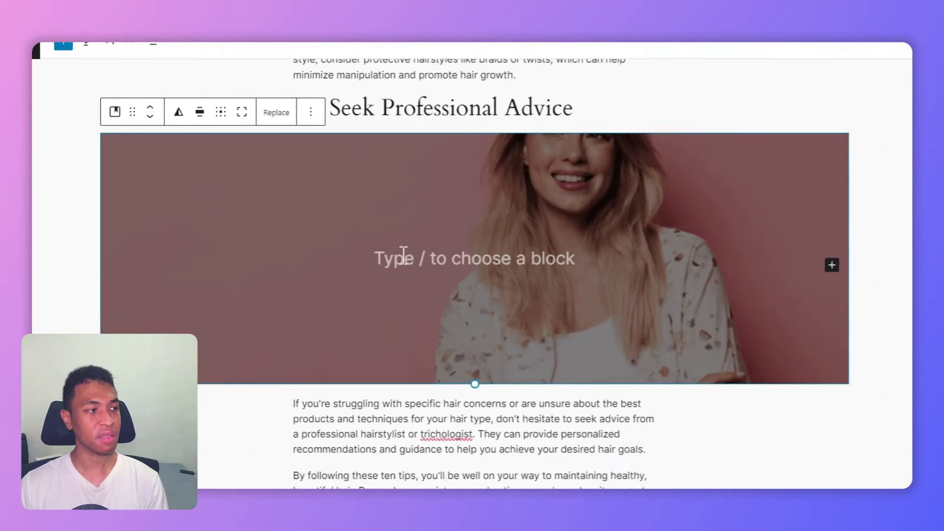
click(404, 254)
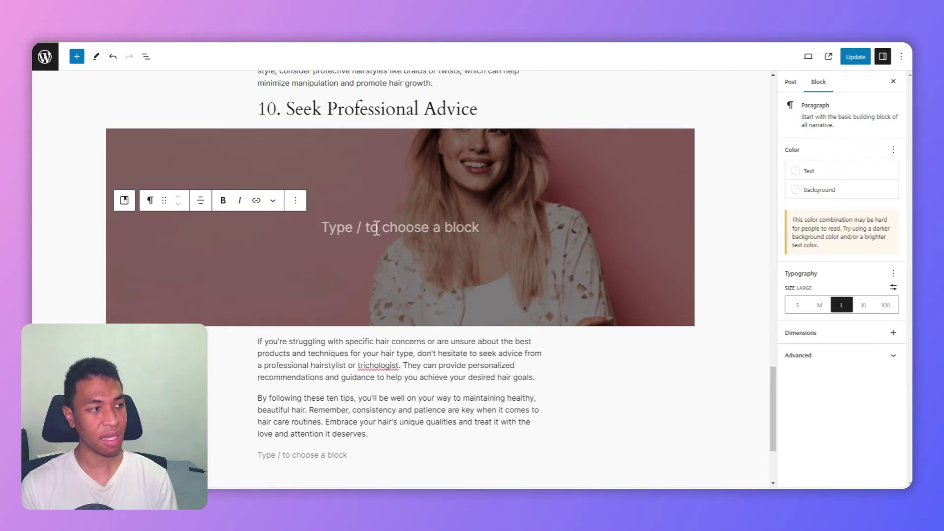
text(/buttons)
click(570, 210)
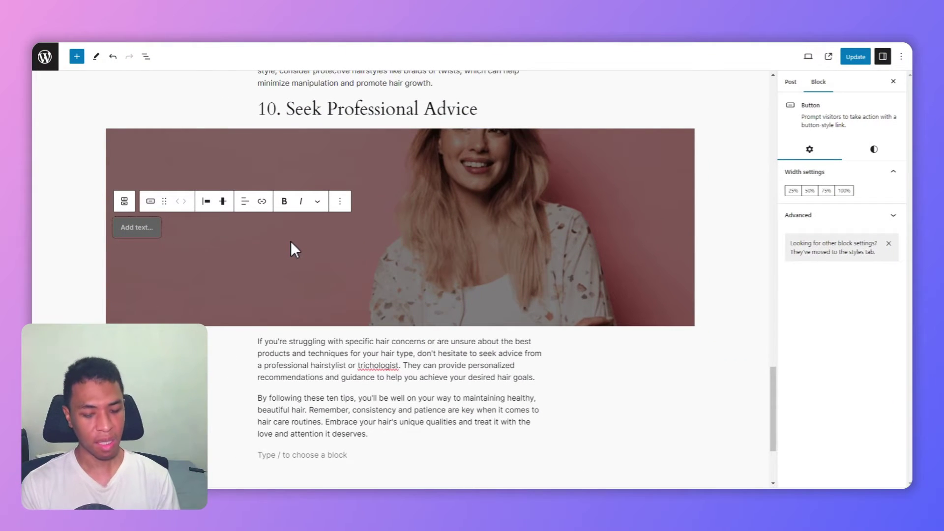
text(Contact an expert)
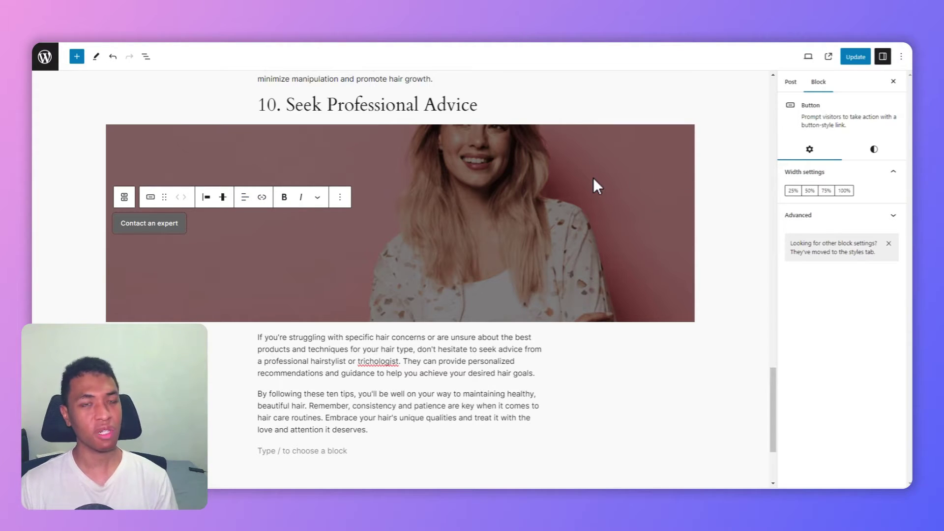
Give the button size L text and a 40px corner radius
click(872, 152)
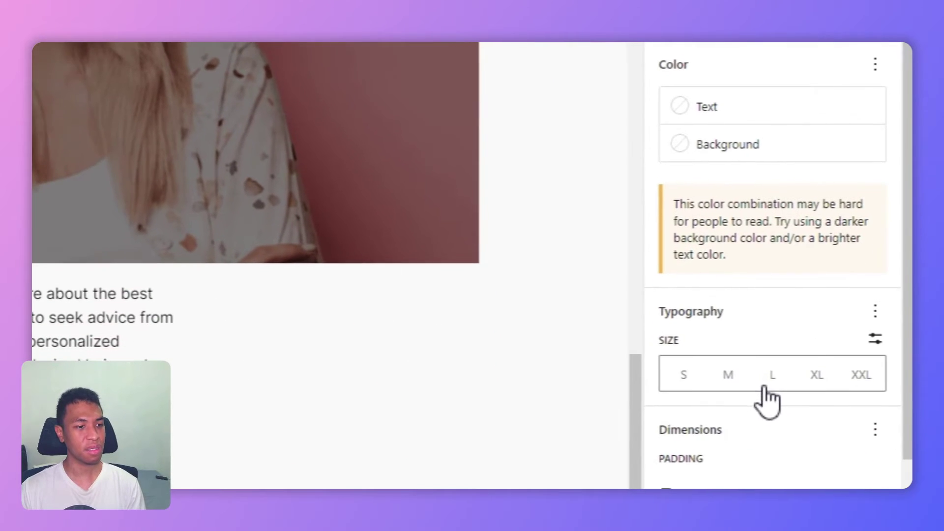
click(770, 354)
scroll(762, 320, down, 3)
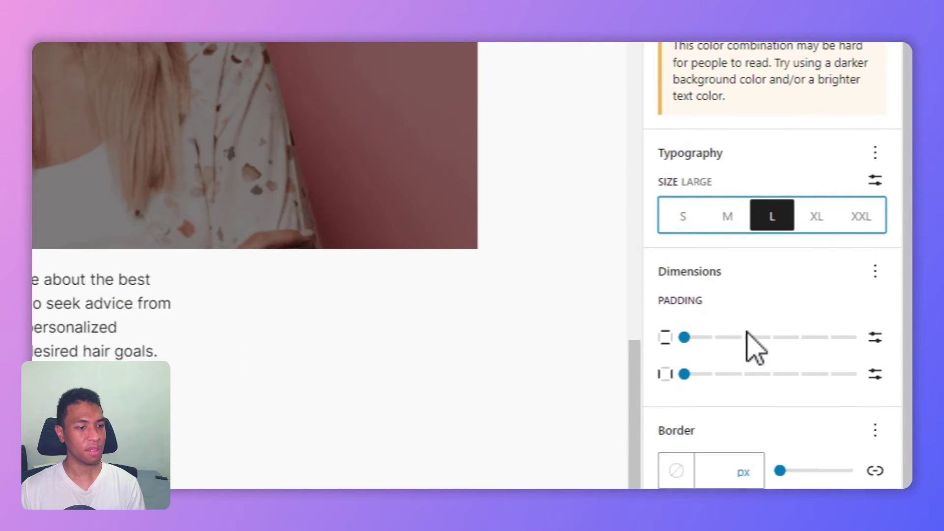
click(692, 447)
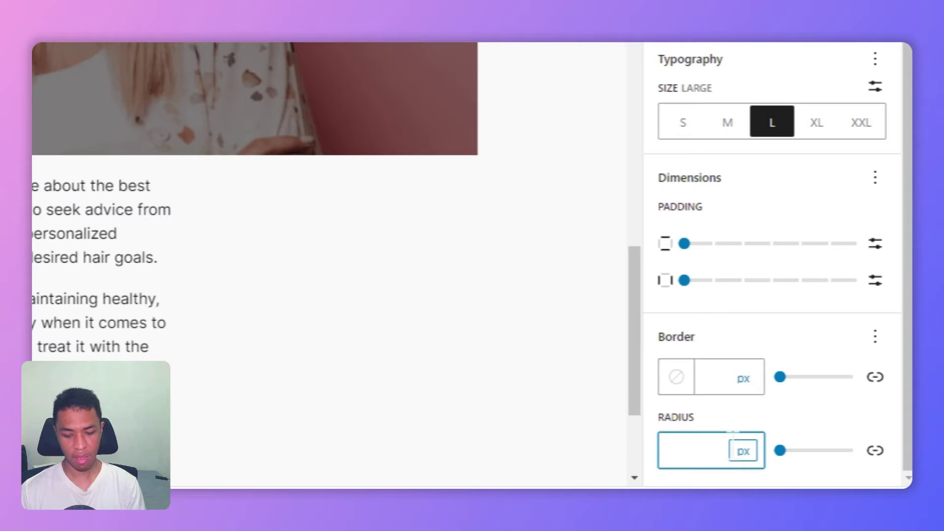
text(40)
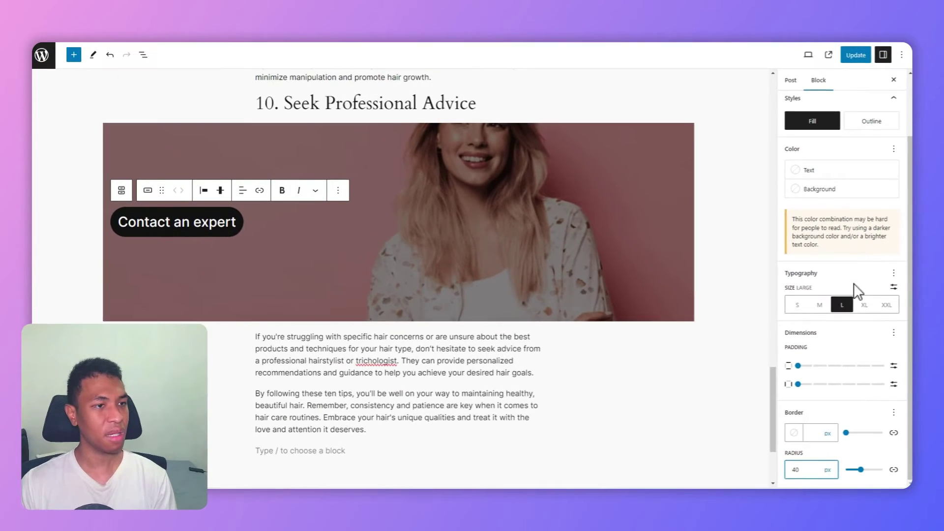
Set the button background to Base #F9F9F9, text to black, and increase its padding
click(830, 194)
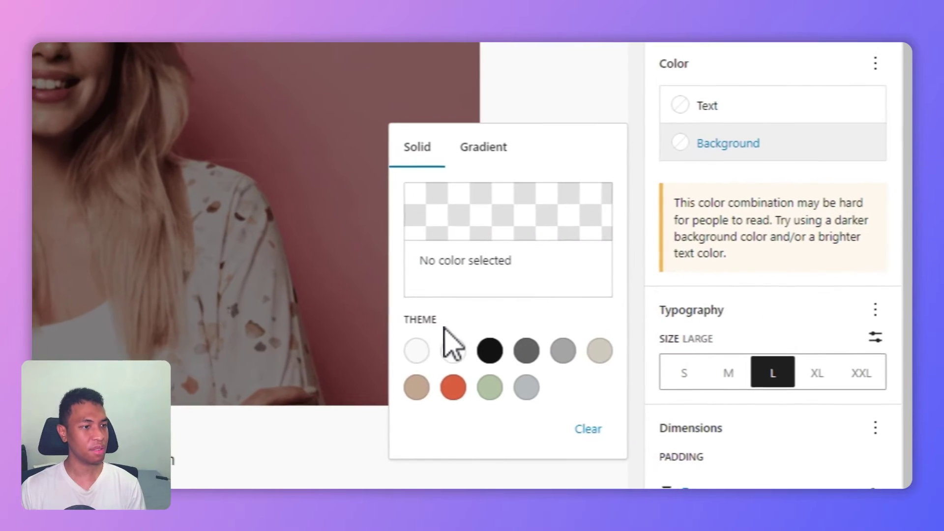
click(410, 359)
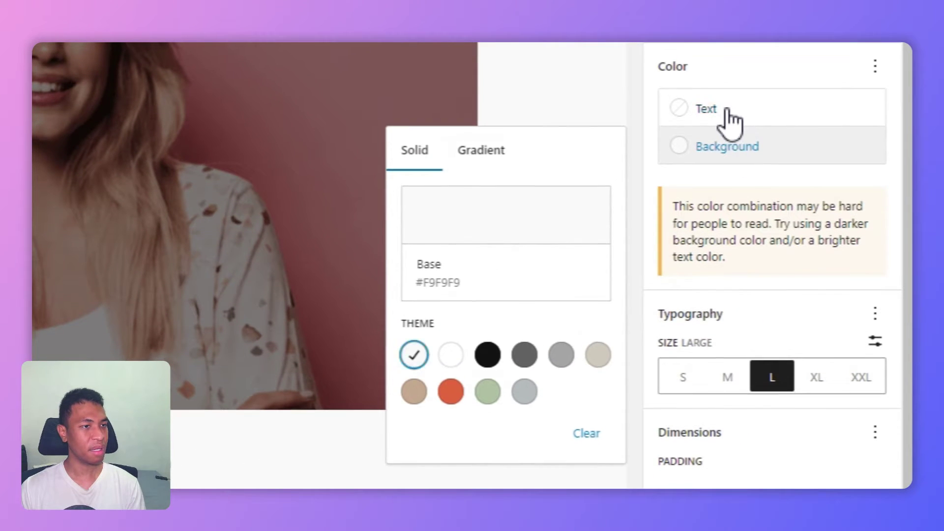
click(728, 110)
click(488, 274)
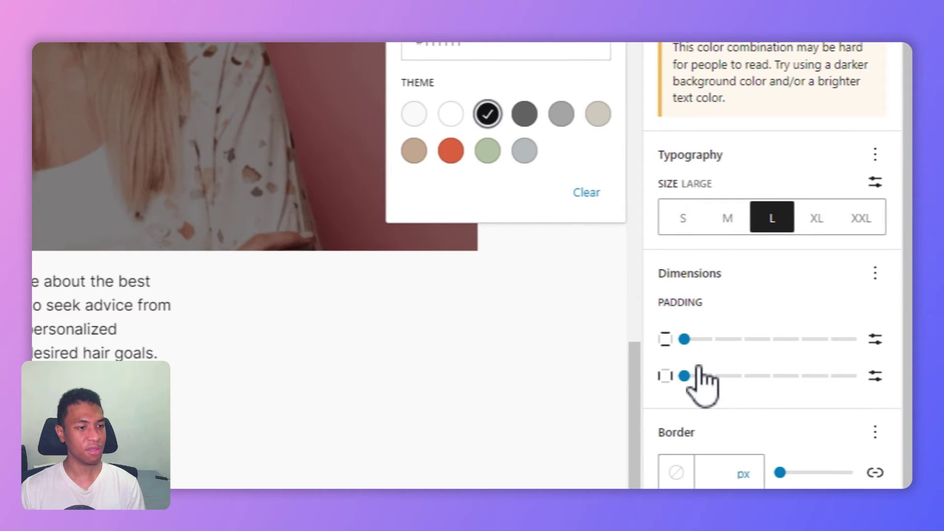
drag(683, 379, 773, 378)
drag(685, 335, 713, 336)
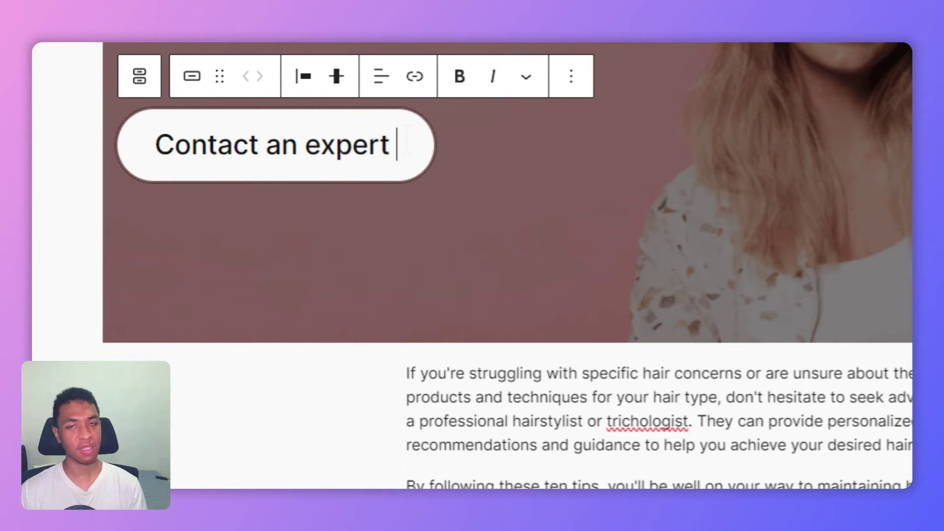
Append the telephone emoji ☎ to the 'Contact an expert' button label
right_click(404, 140)
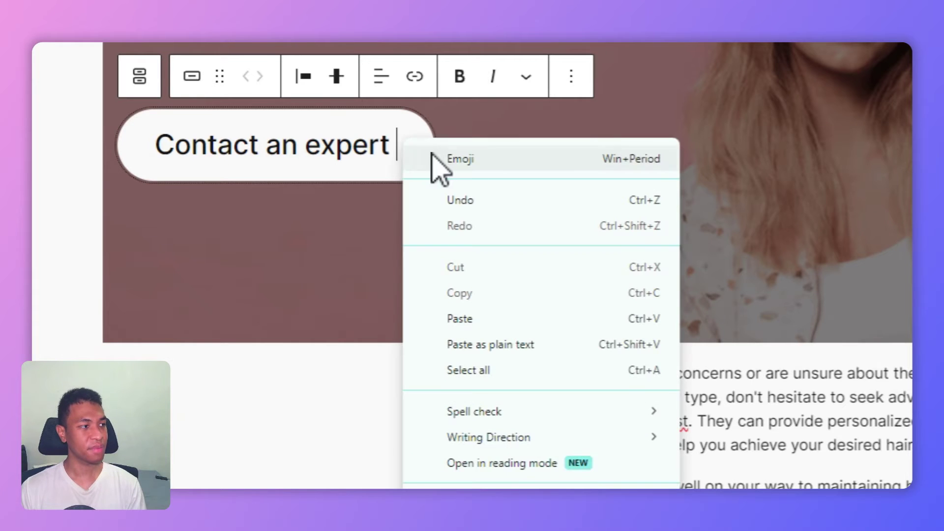
click(465, 158)
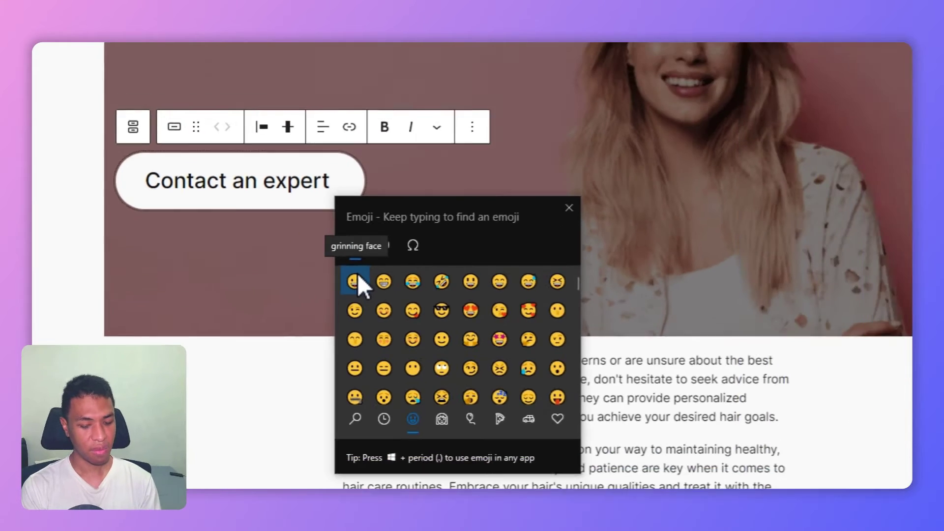
text(phone)
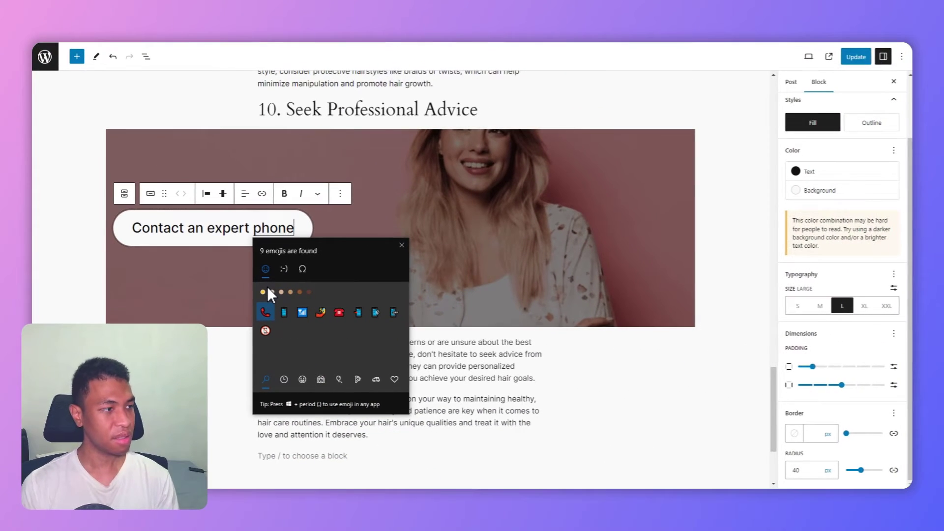
click(339, 310)
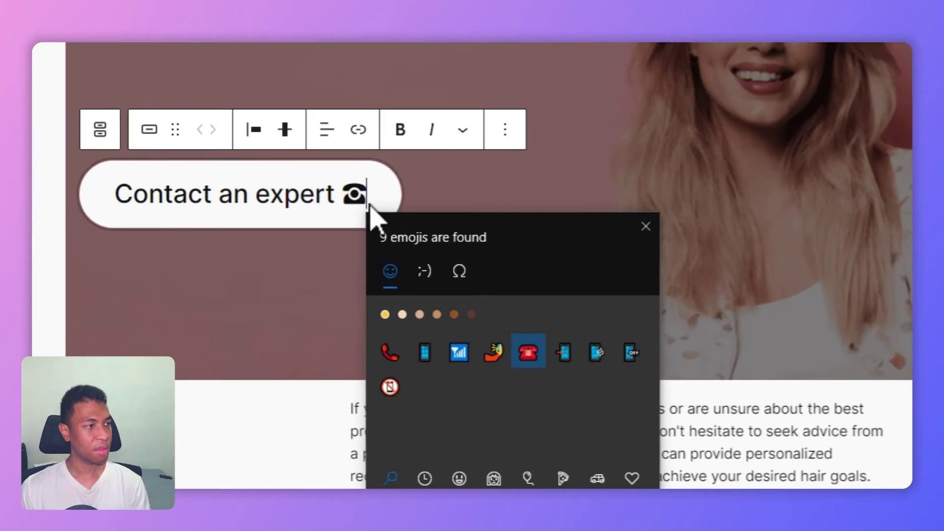
key(Escape)
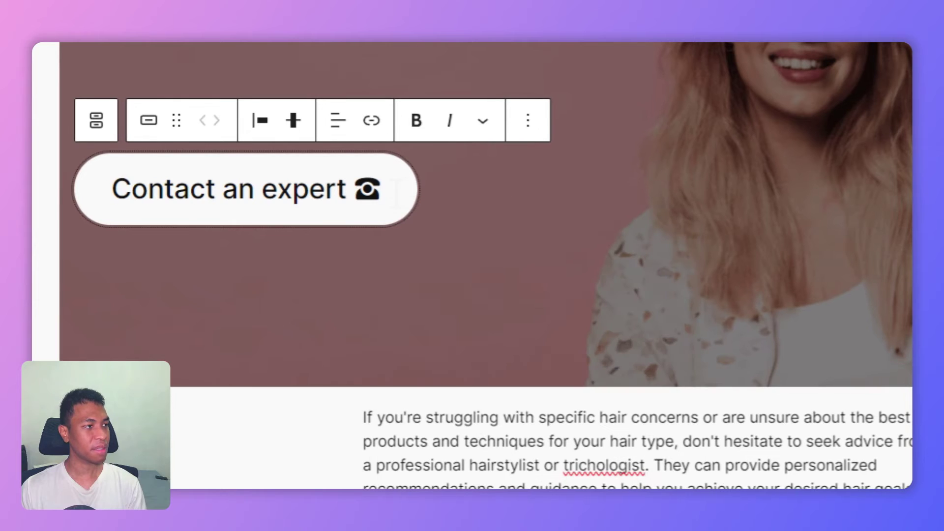
Centre-justify the Buttons group within the cover
click(468, 206)
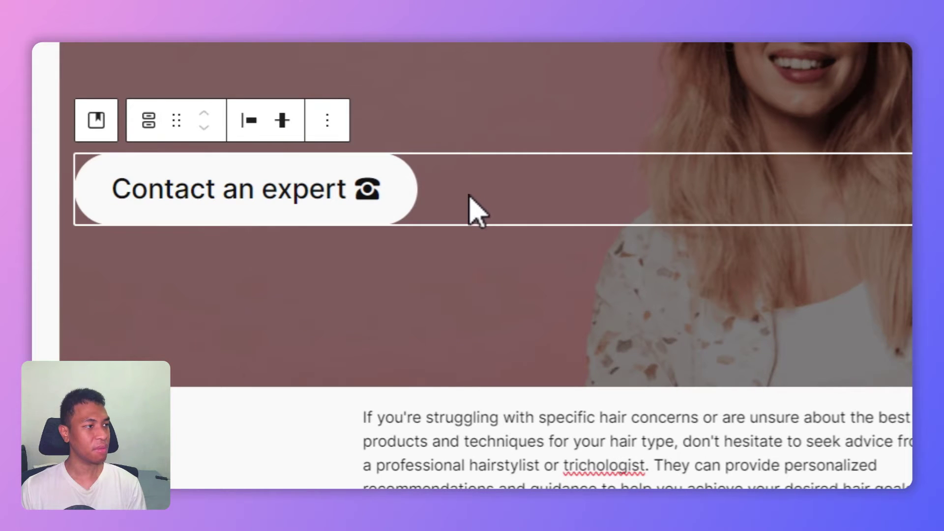
click(253, 126)
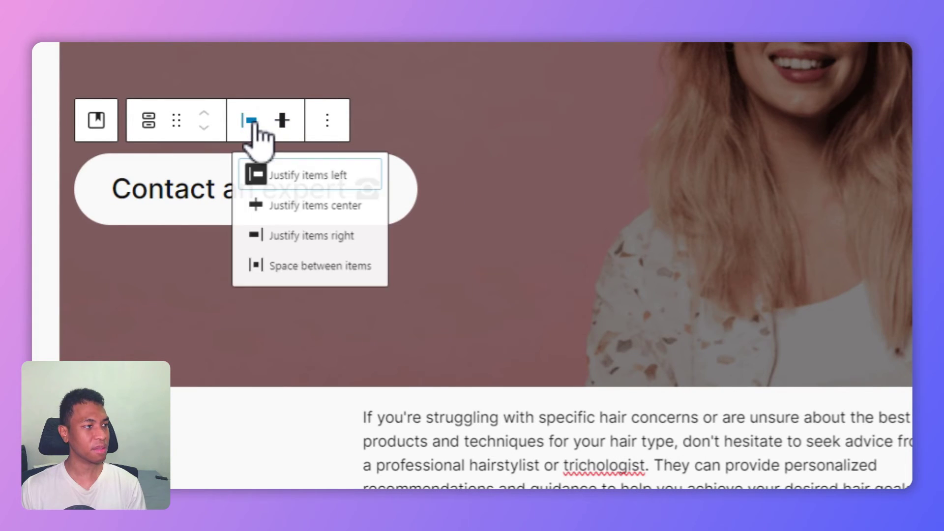
click(310, 214)
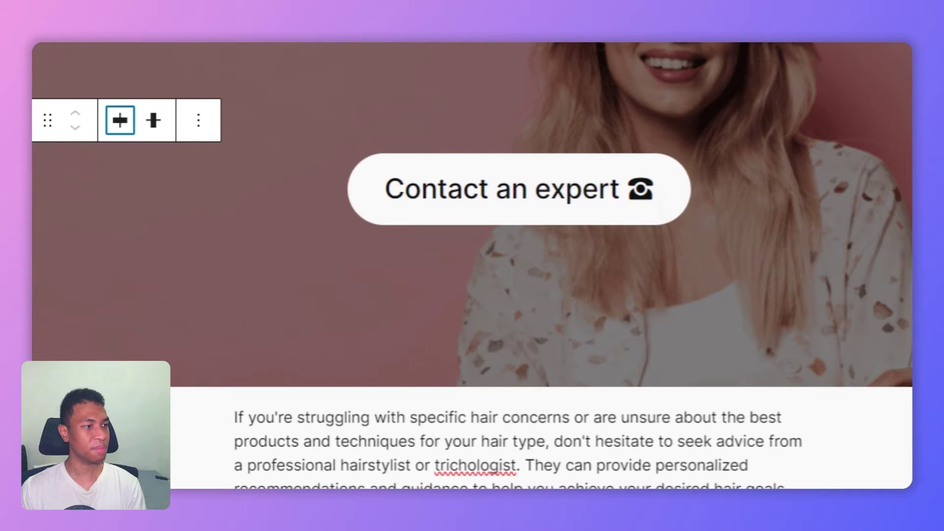
click(686, 208)
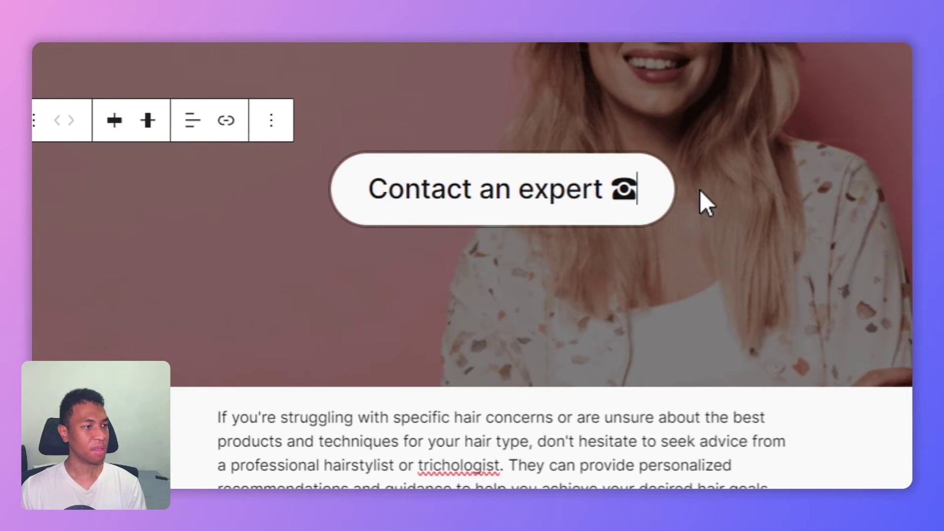
click(715, 202)
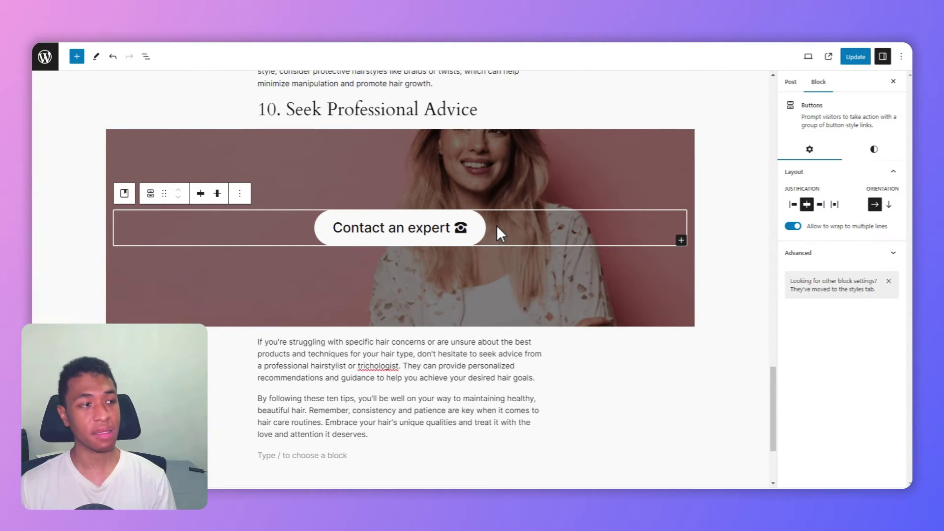
Add a centre-aligned 'Monday to Friday 9–5' paragraph after the Buttons block
click(240, 194)
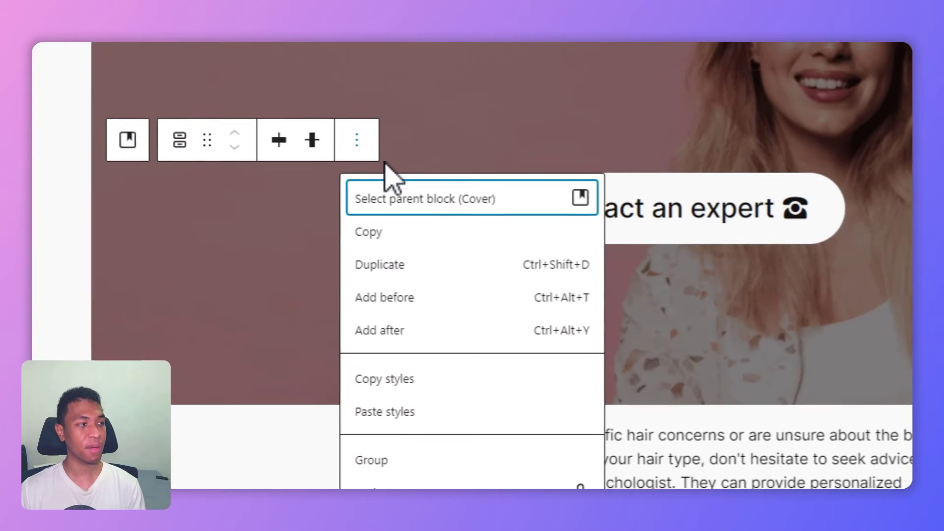
click(357, 313)
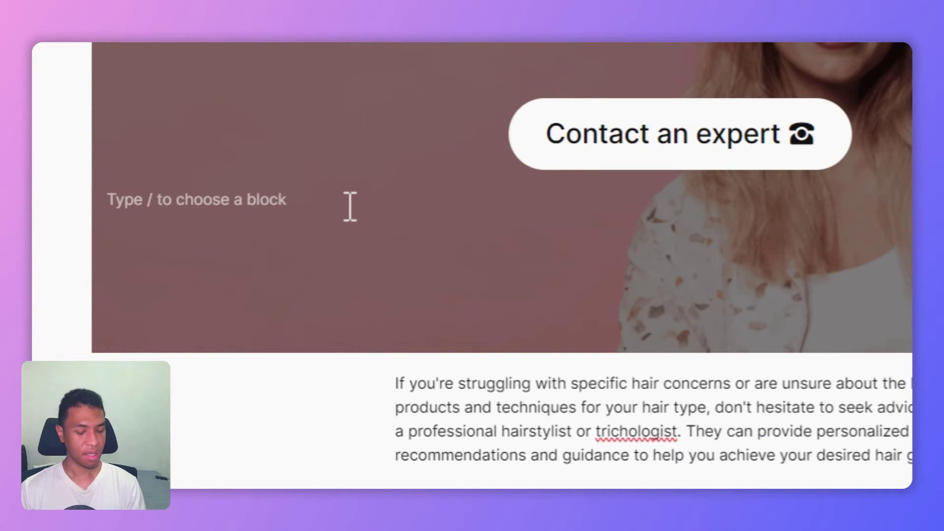
text(Monday to Friday)
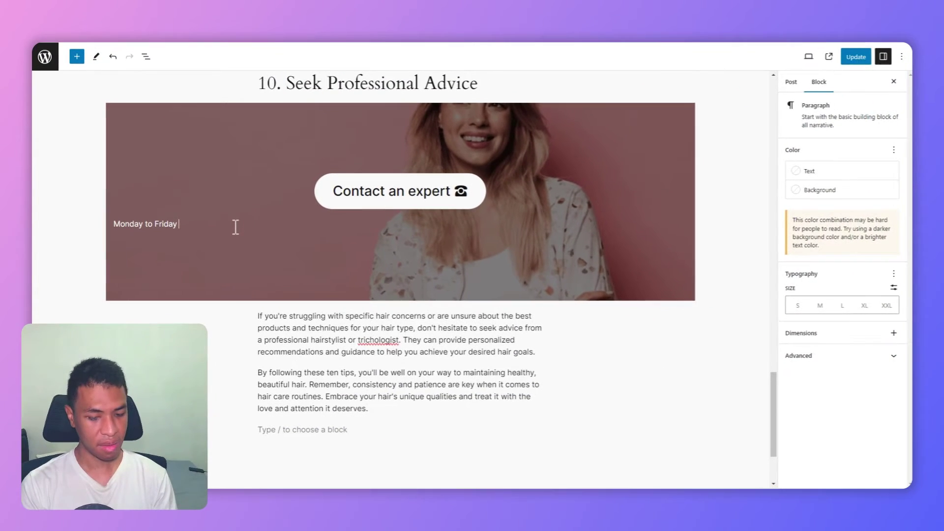
text( 9-5)
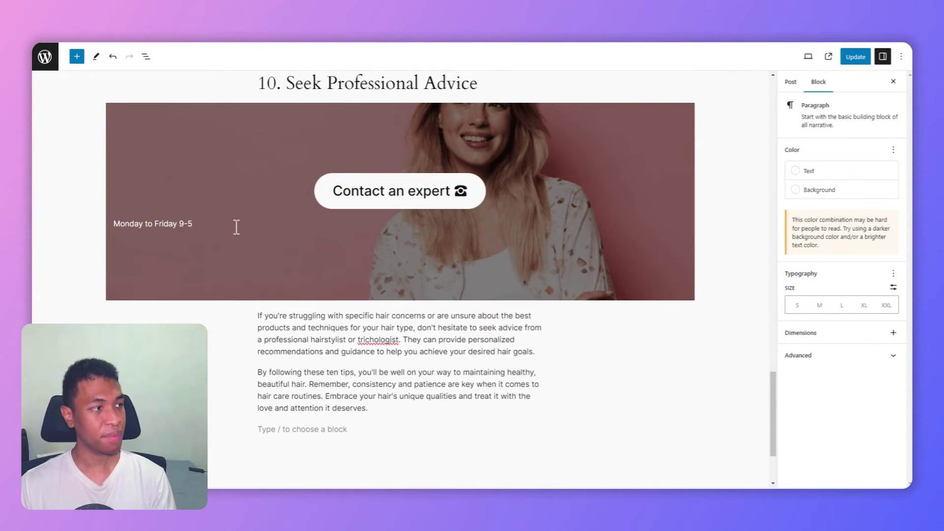
click(201, 200)
click(232, 247)
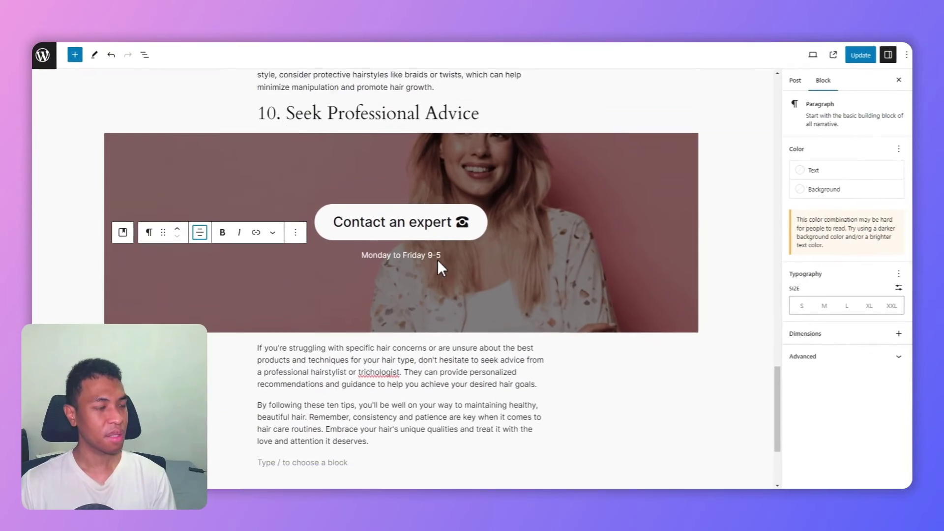
scroll(467, 236, down, 1)
scroll(541, 192, up, 1)
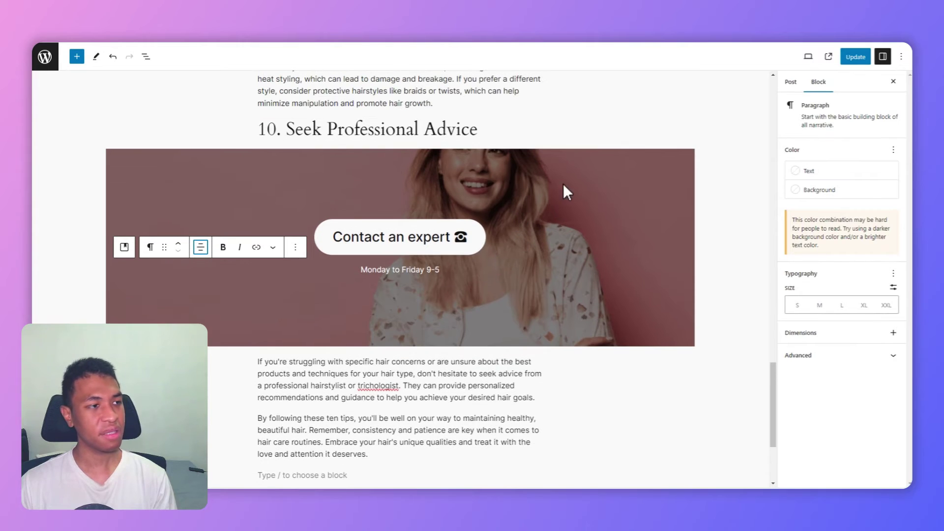
Give the Cover block a 20px border radius
click(604, 182)
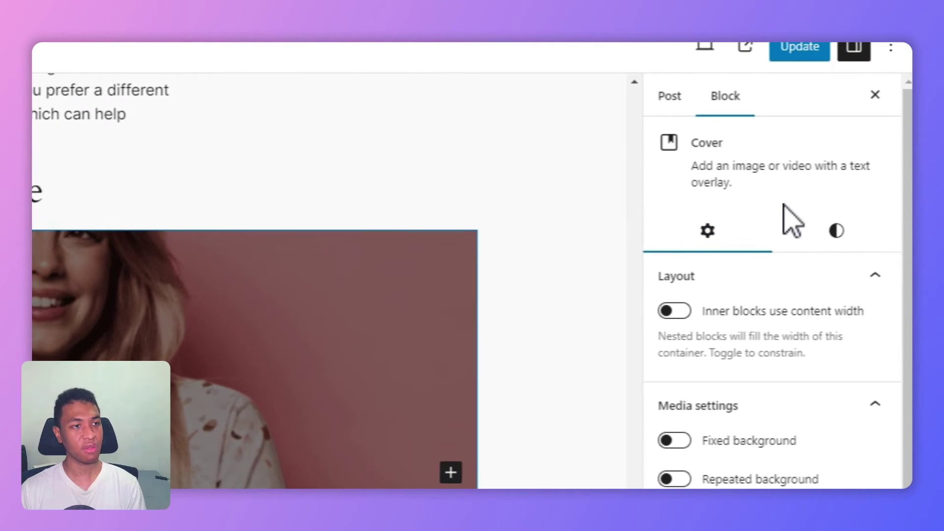
click(842, 230)
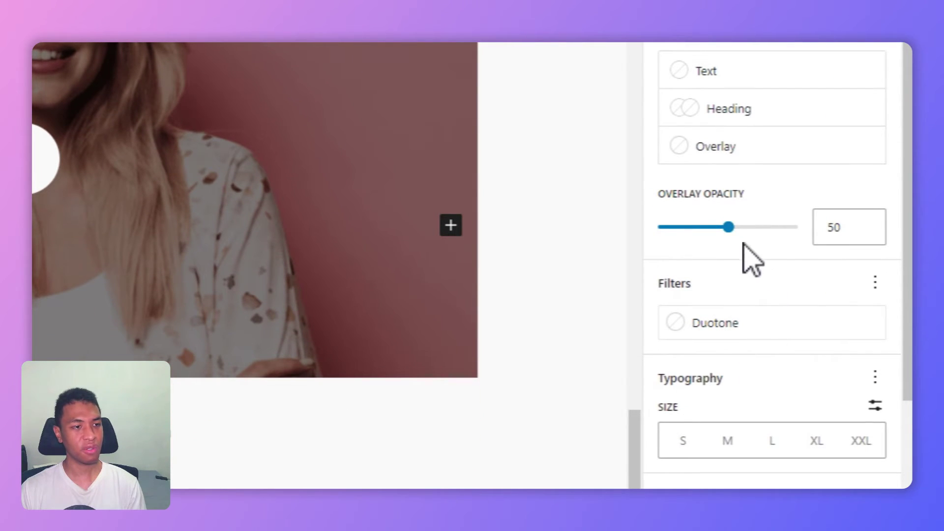
scroll(725, 349, down, 6)
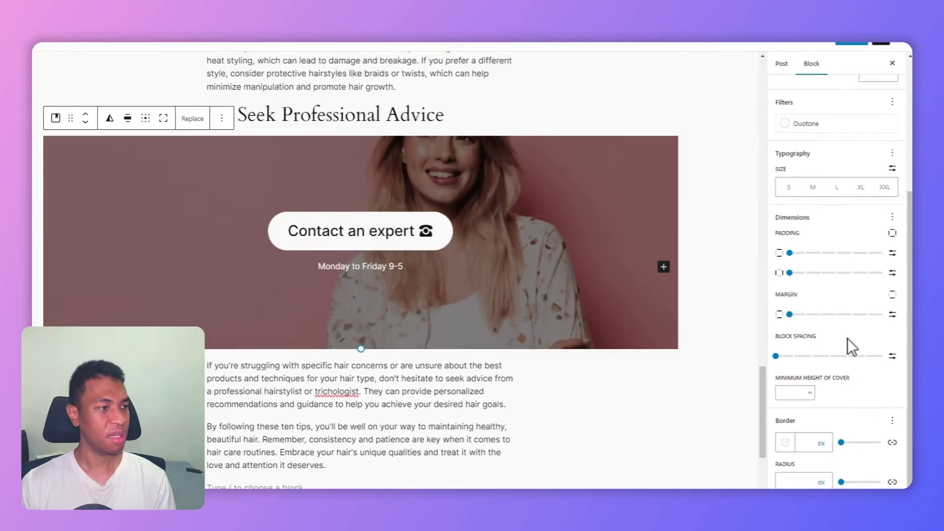
scroll(831, 256, up, 5)
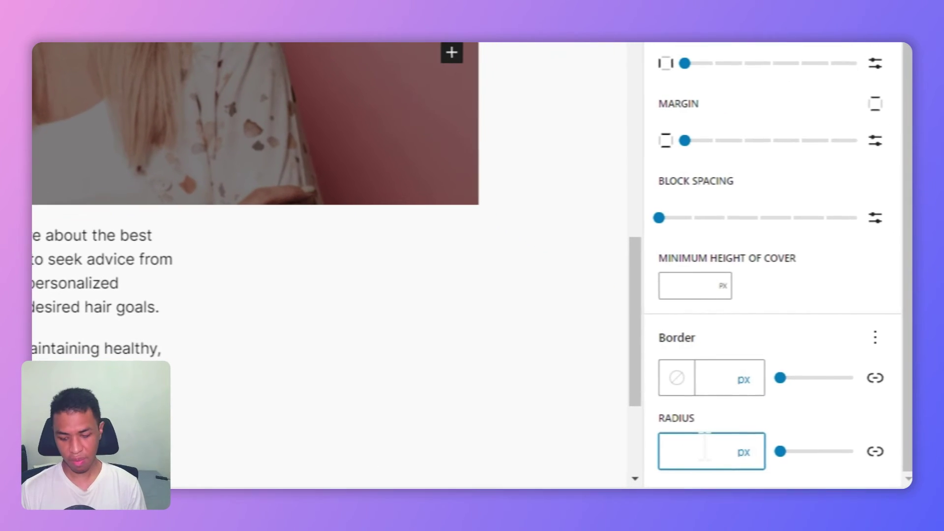
text(20)
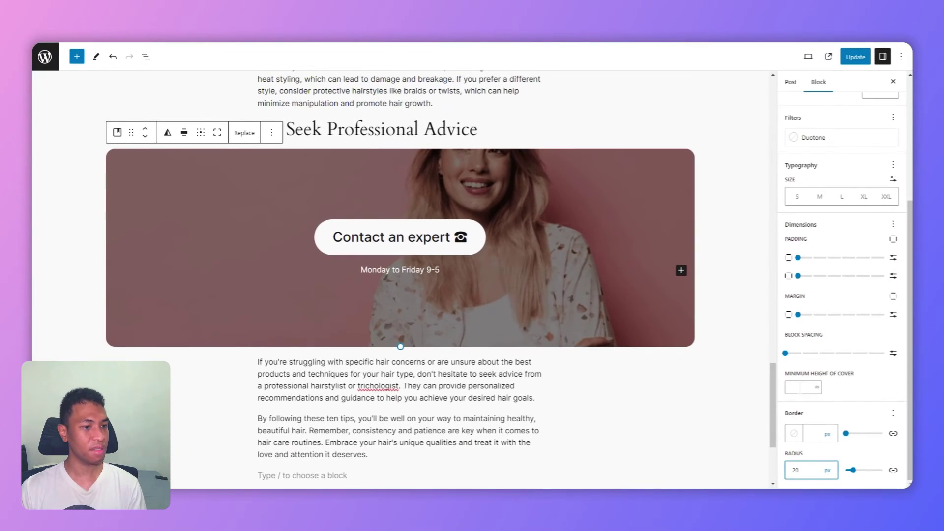
Set the cover's minimum height to 720px
click(809, 387)
text(7)
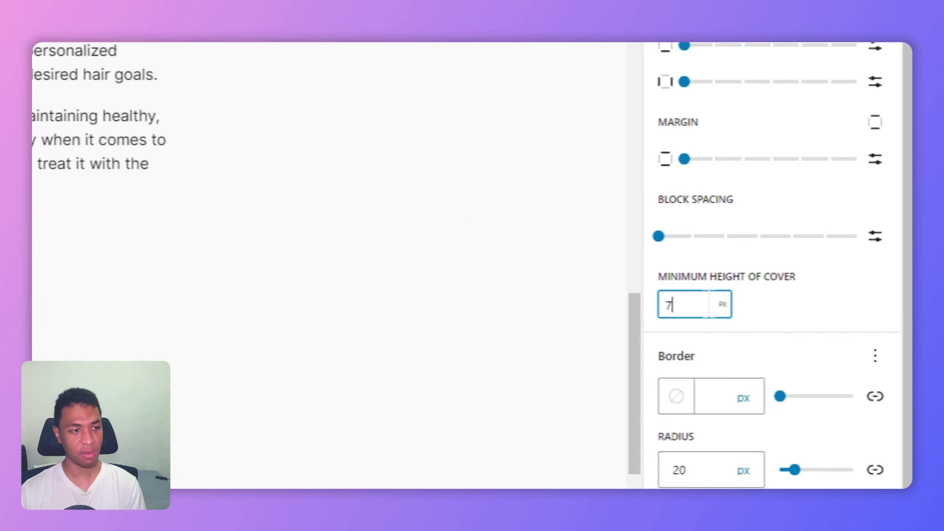
text(20)
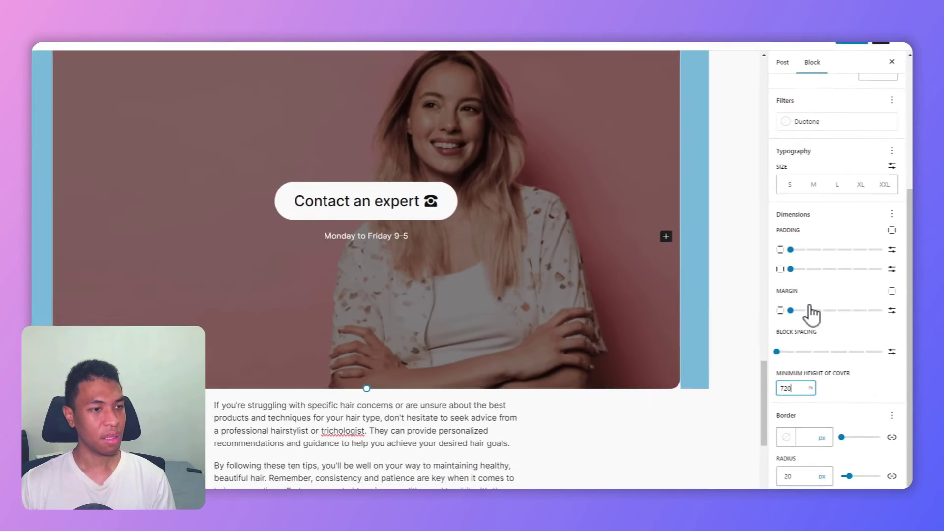
scroll(831, 300, up, 3)
scroll(846, 271, up, 3)
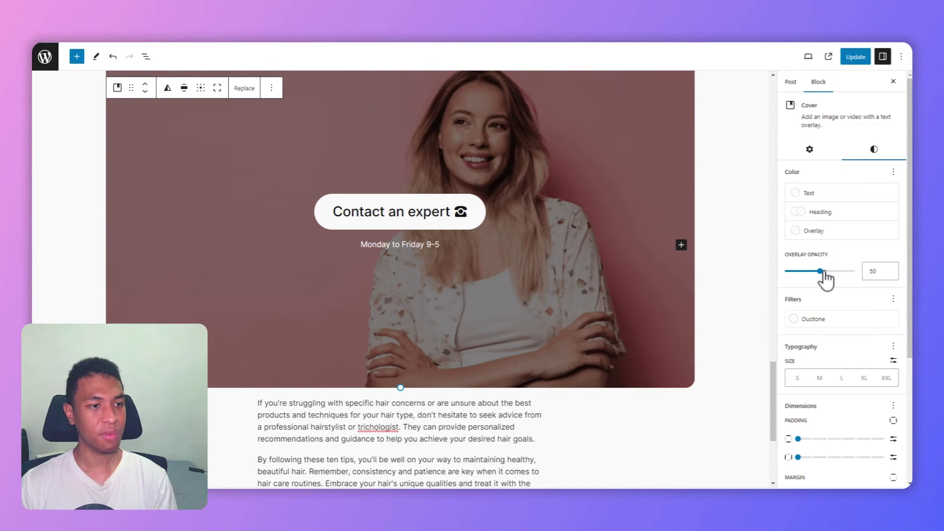
Lower the cover's overlay opacity from 50 to 0
scroll(605, 278, up, 1)
scroll(565, 265, up, 1)
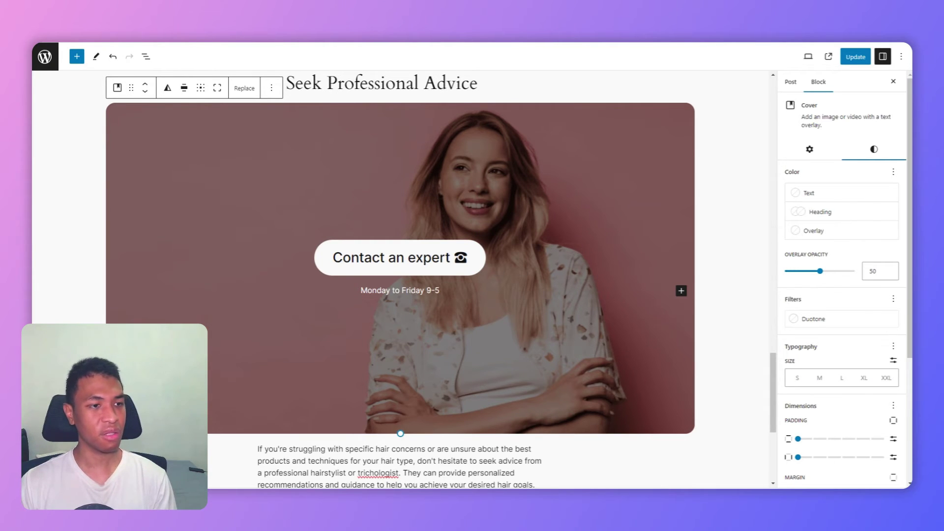
drag(820, 273, 786, 272)
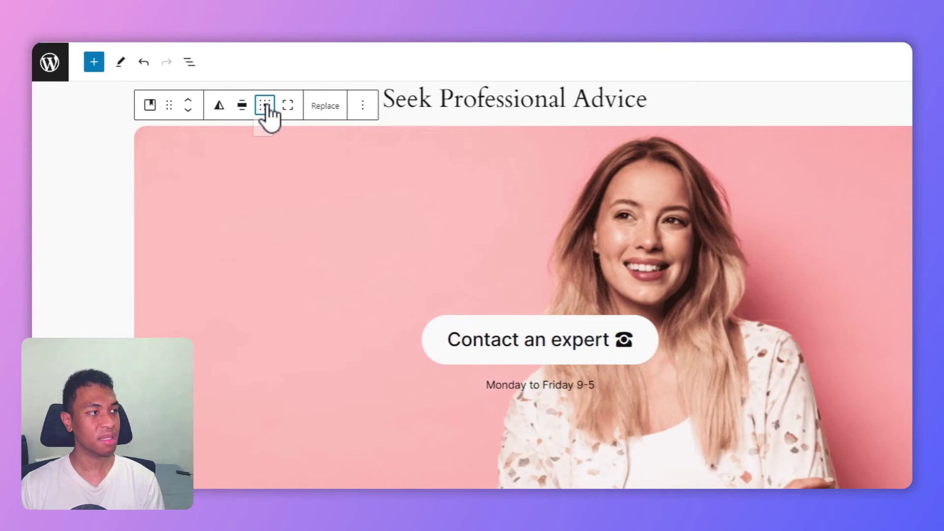
Set the cover's content position to Center Left
click(200, 88)
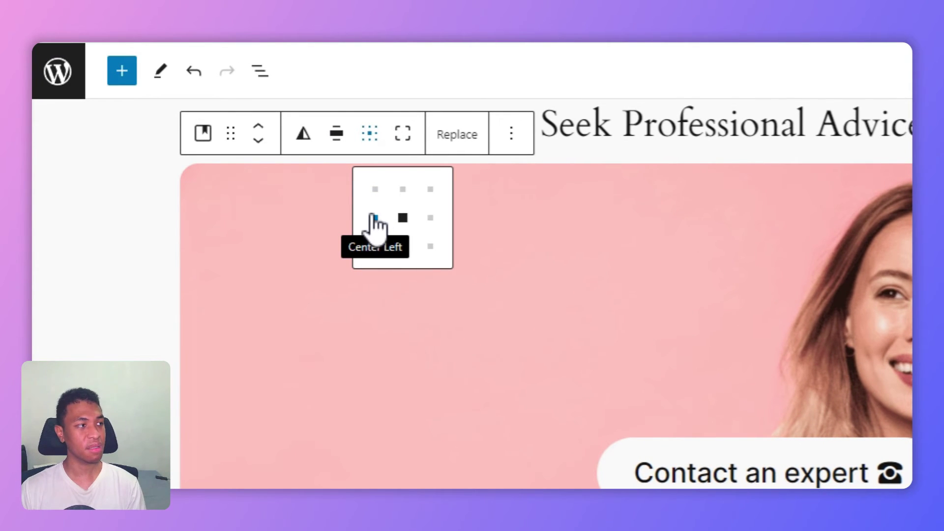
click(375, 217)
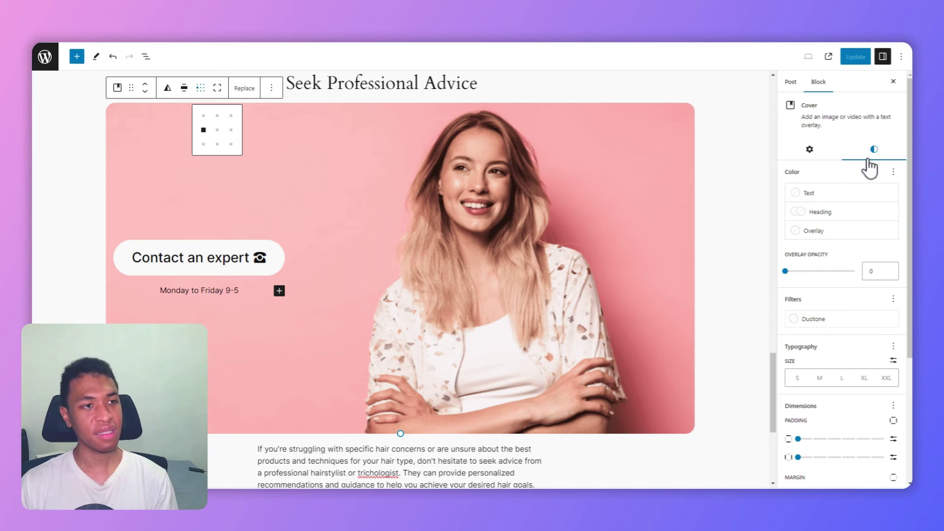
Set the cover's horizontal padding to about 5 so the button and hours line move inward
scroll(878, 253, down, 5)
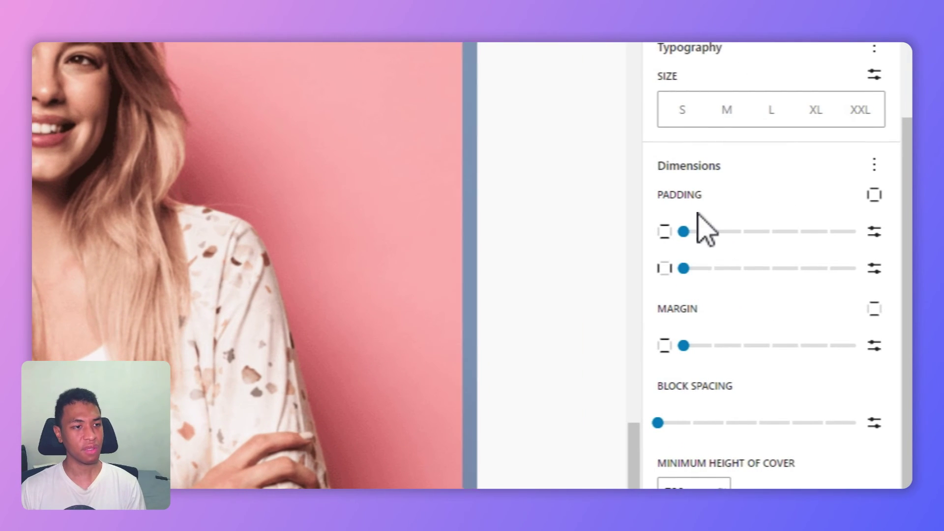
click(695, 270)
drag(697, 270, 829, 269)
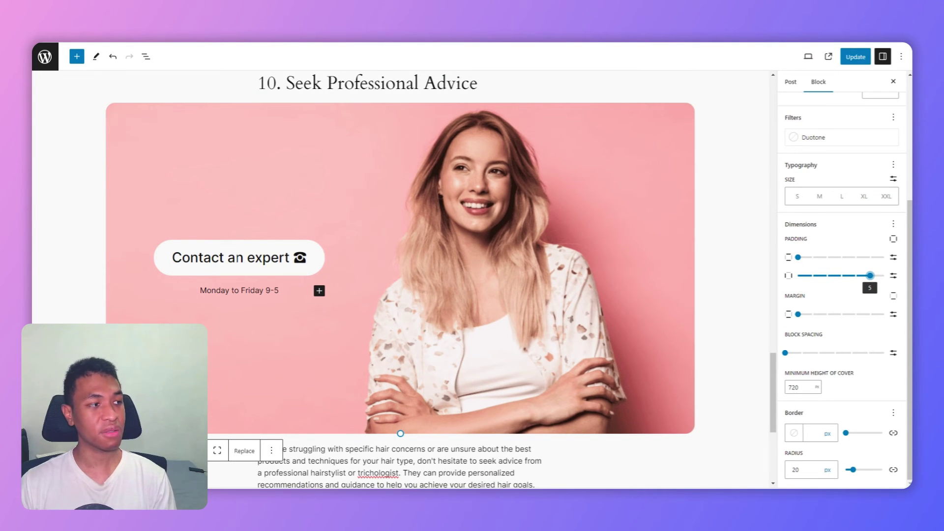
click(228, 258)
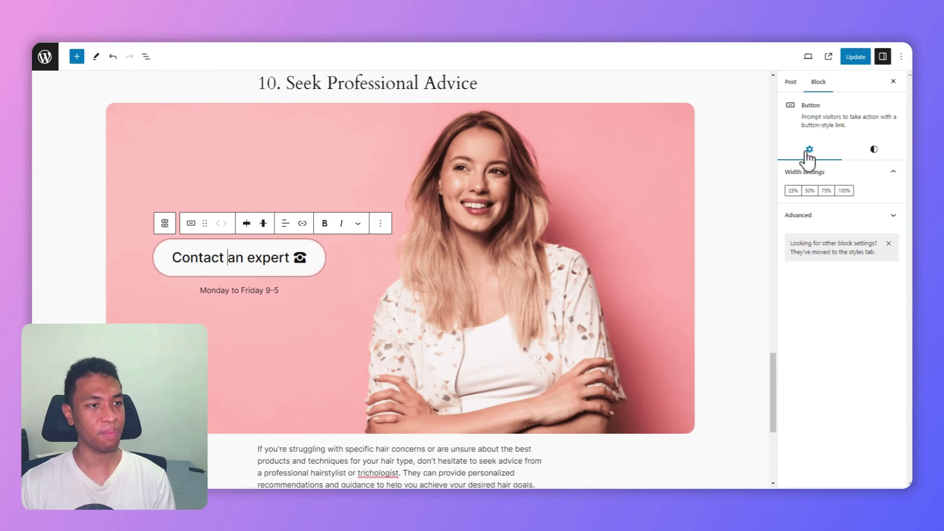
Give the 'Contact an expert ☎' button a 2 px border width
click(870, 152)
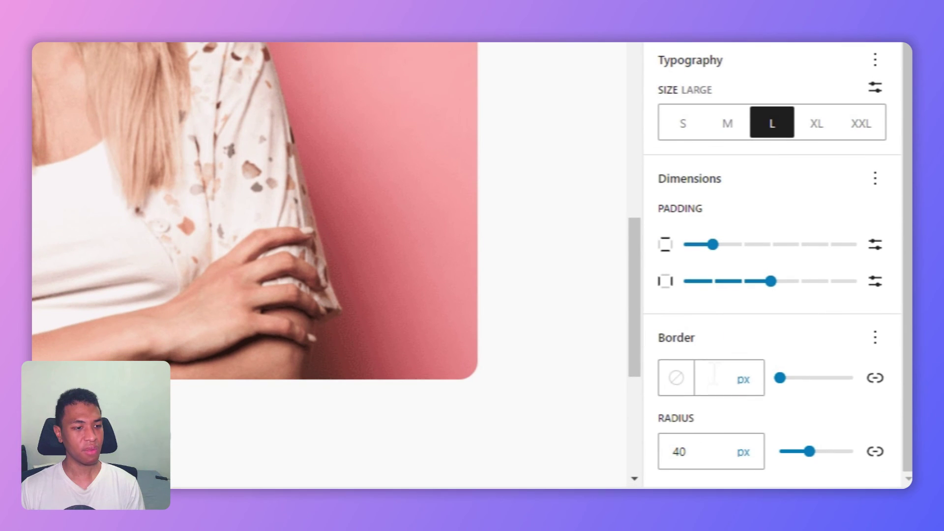
click(732, 375)
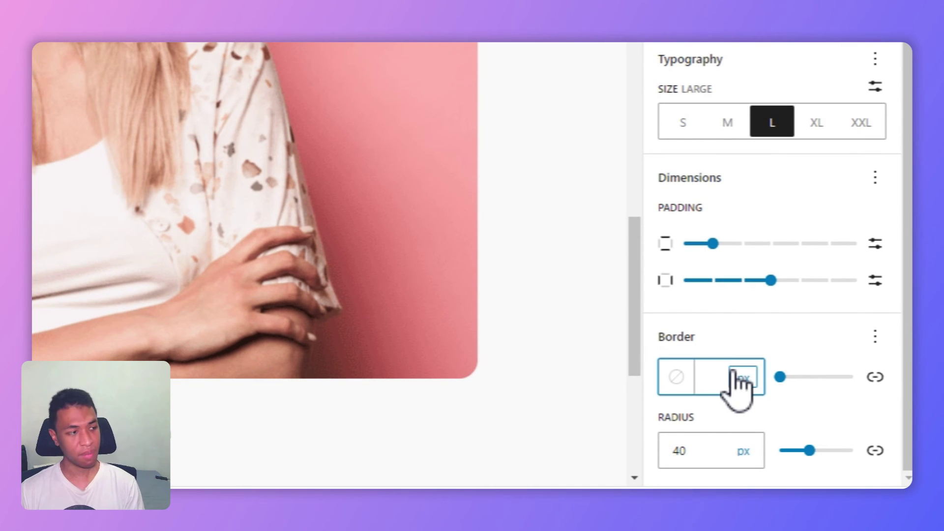
text(3)
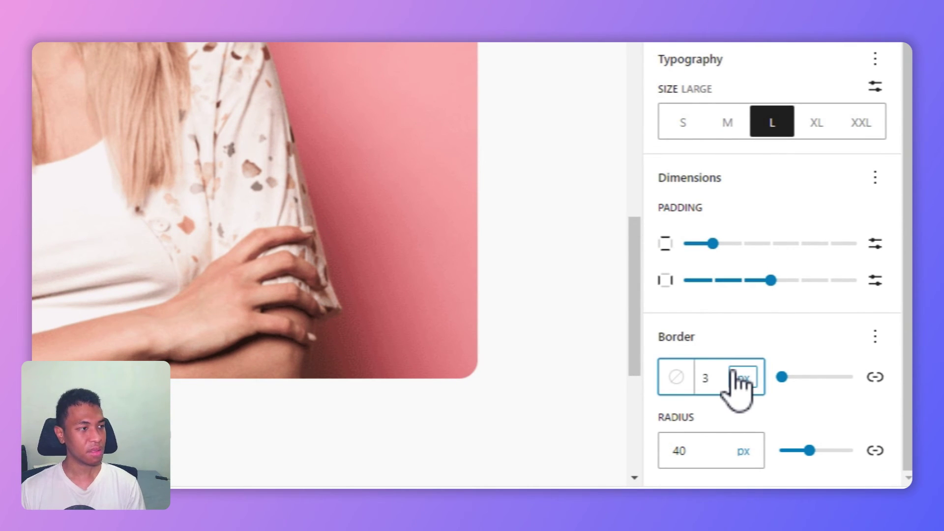
key(BackSpace)
text(2)
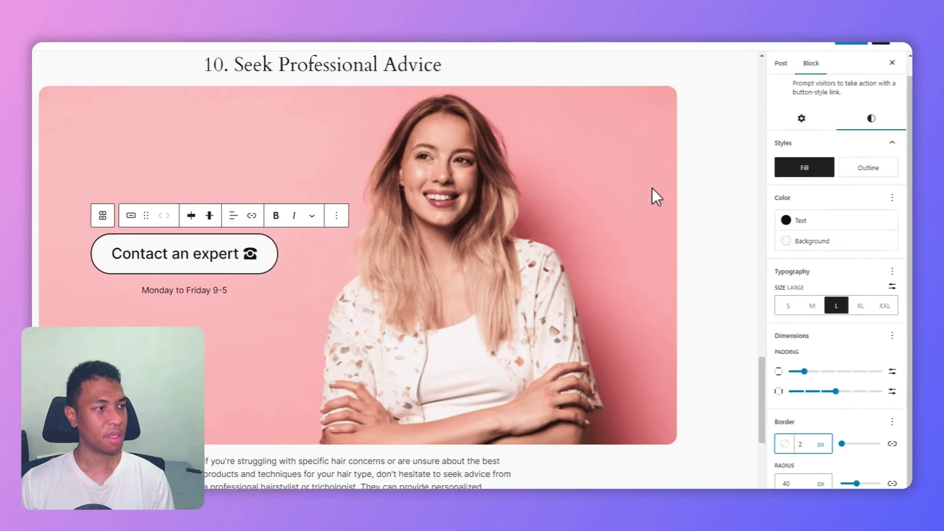
click(685, 159)
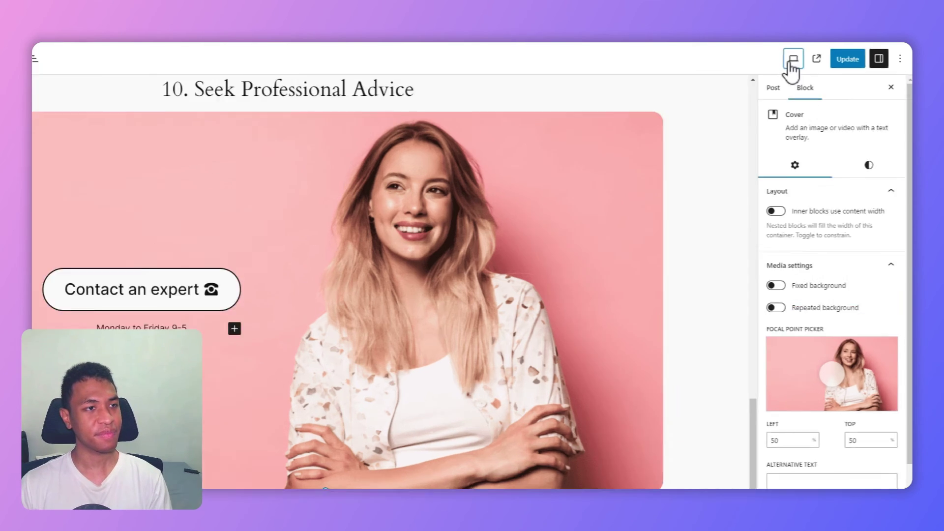
Preview the post in a new tab and scroll past 'The Bottom Line' cover to 'Add to favorites'
click(807, 56)
click(545, 239)
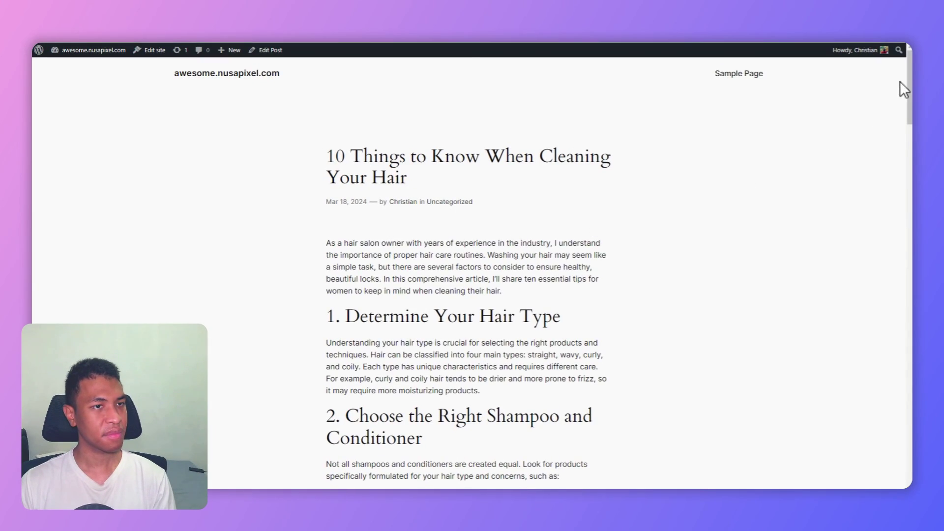
drag(902, 83, 889, 329)
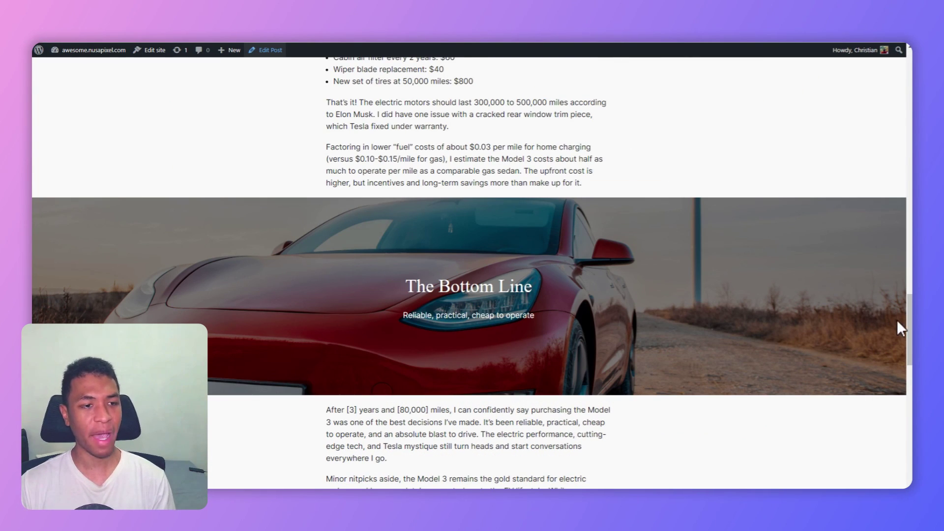
drag(910, 327, 907, 347)
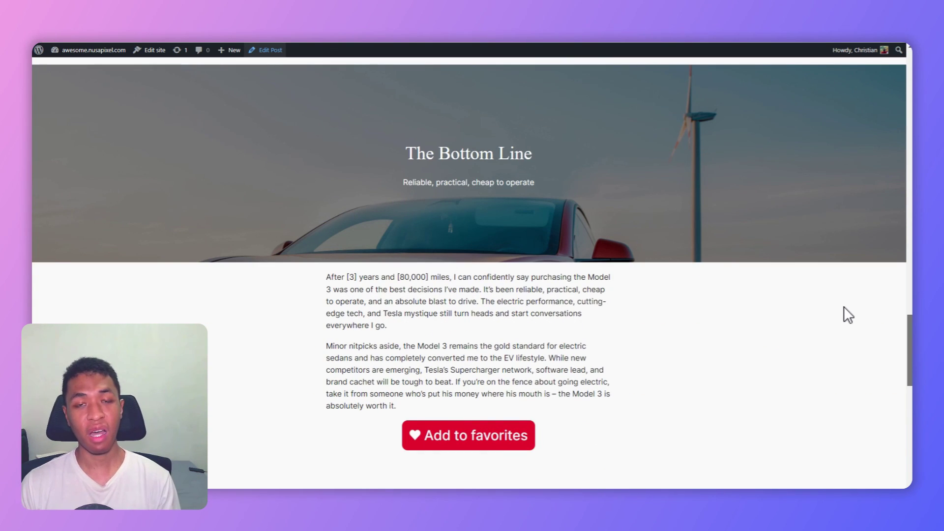